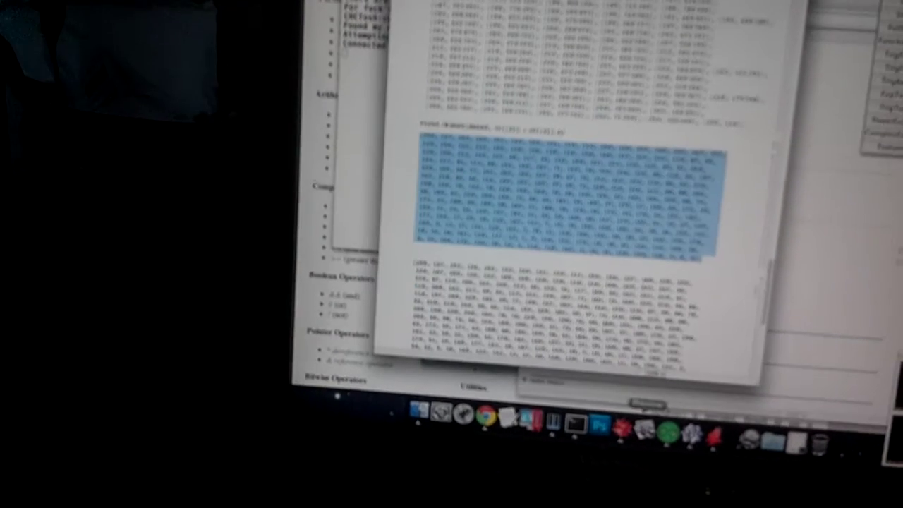
left_click(706, 2)
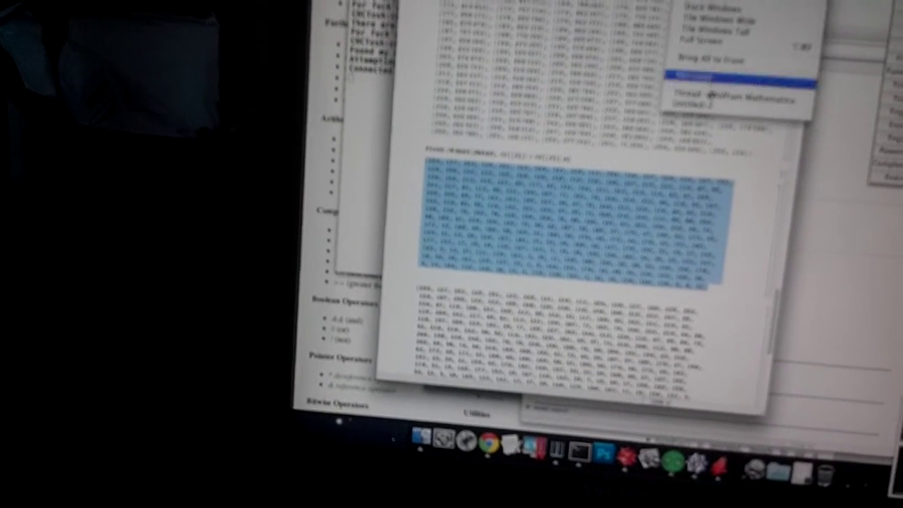